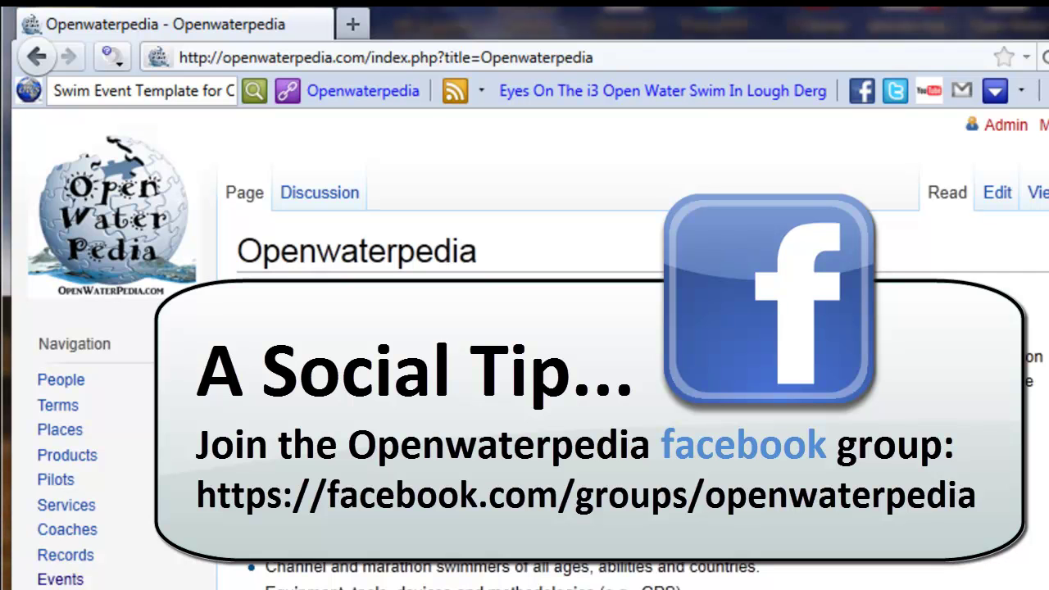
- Search the wiki for "race" and open the Race Event Template page
text(race)
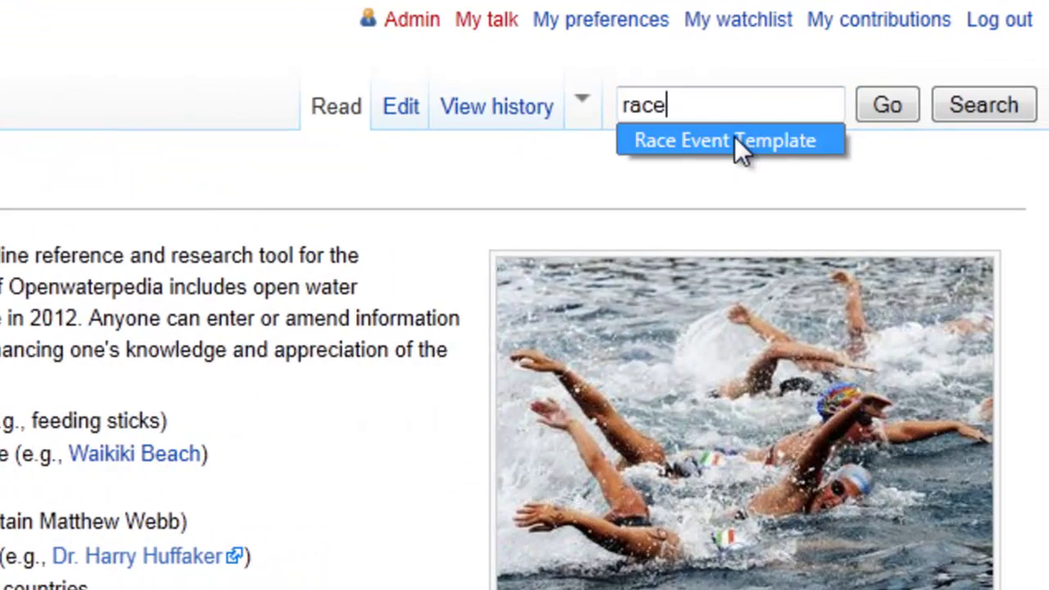
click(734, 139)
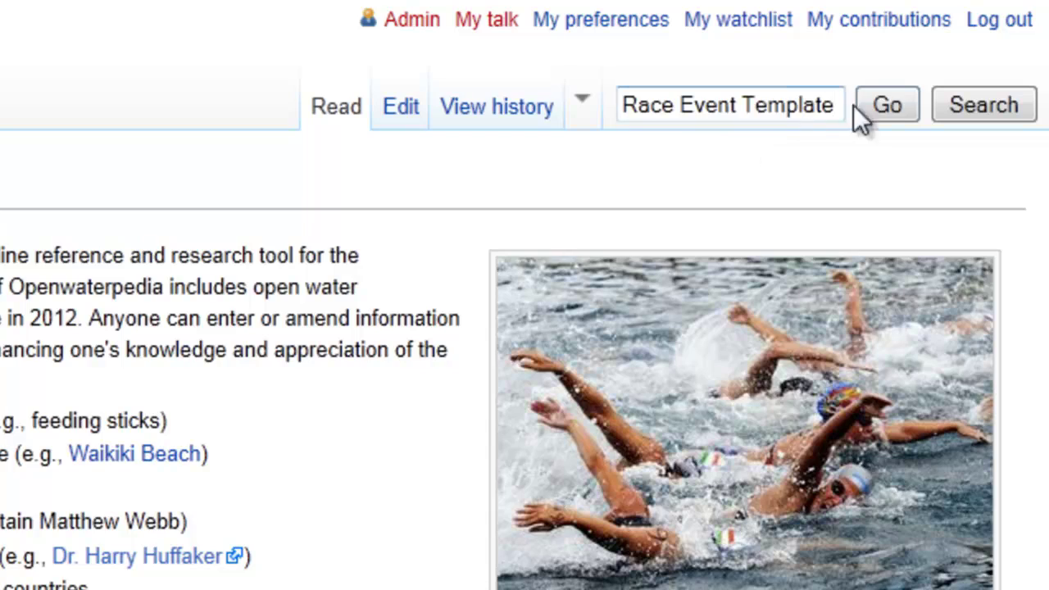
click(883, 102)
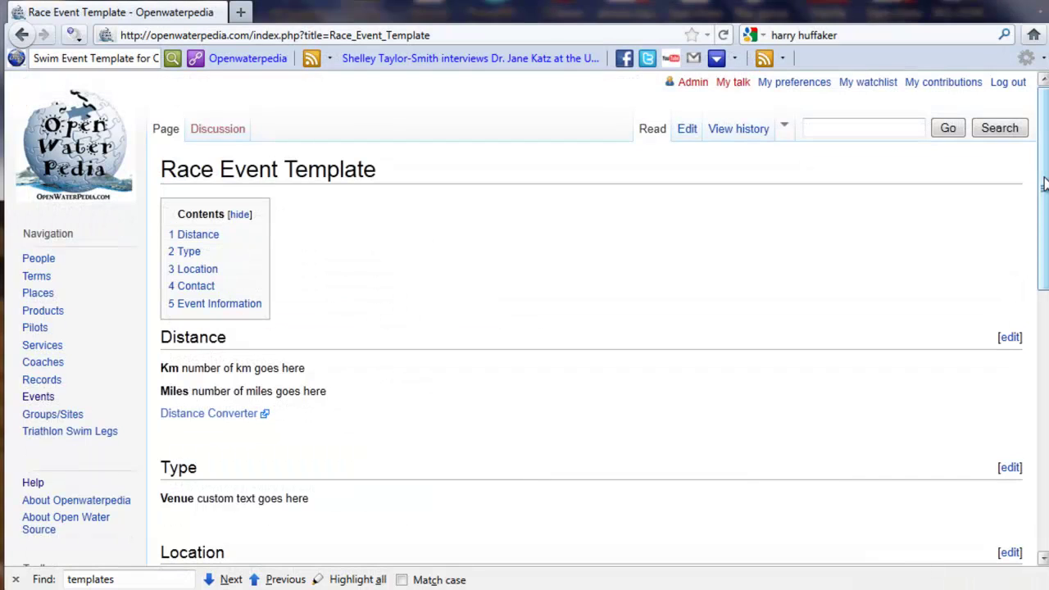
- Review the template page's Distance, Type, Location, Contact and Event Information sections and its category
drag(1043, 185, 1043, 211)
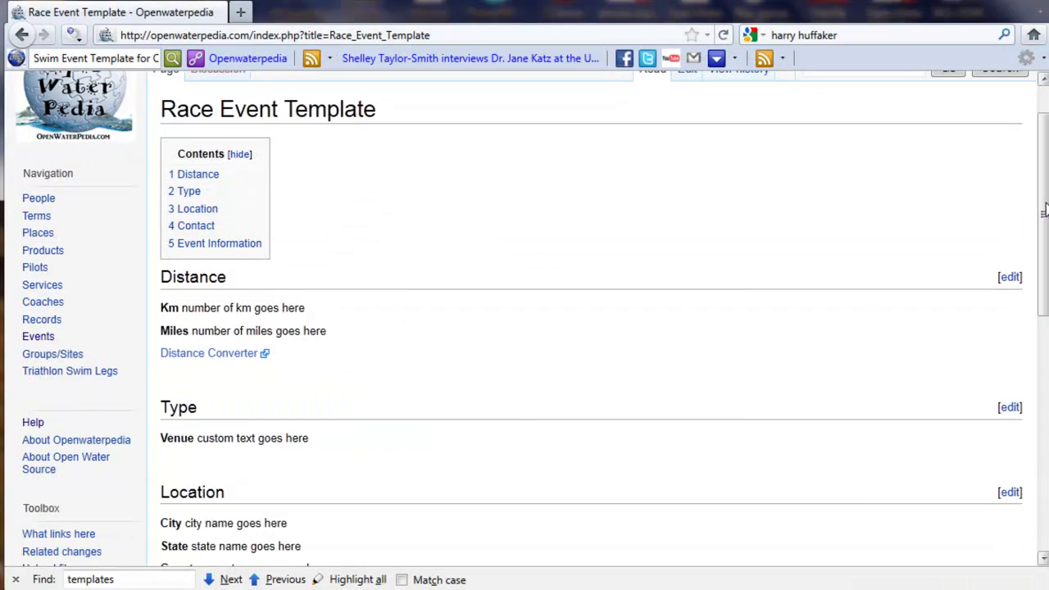
drag(1042, 211, 1043, 280)
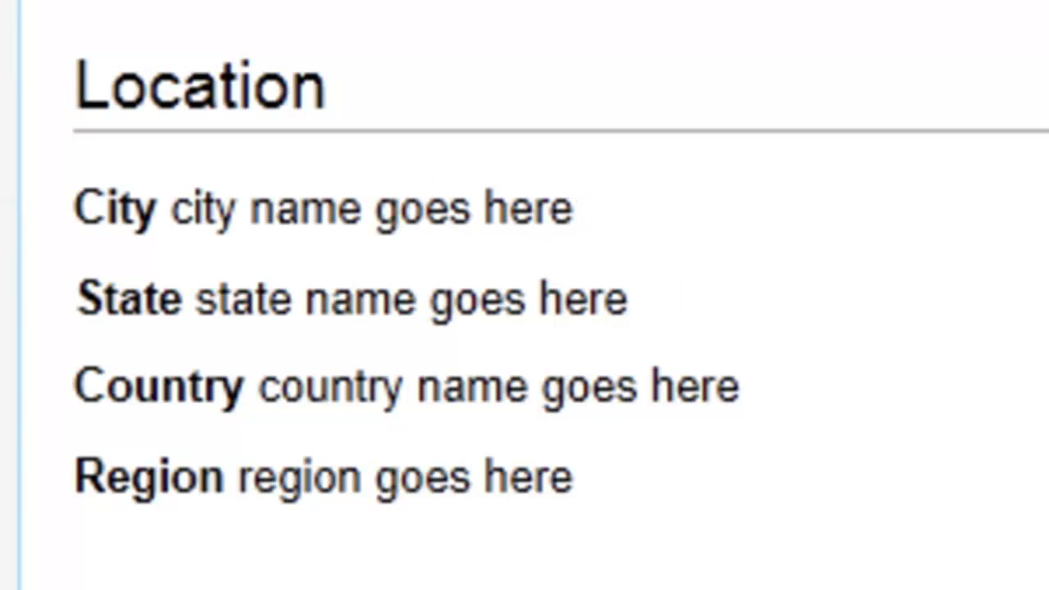
scroll(524, 295, down, 5)
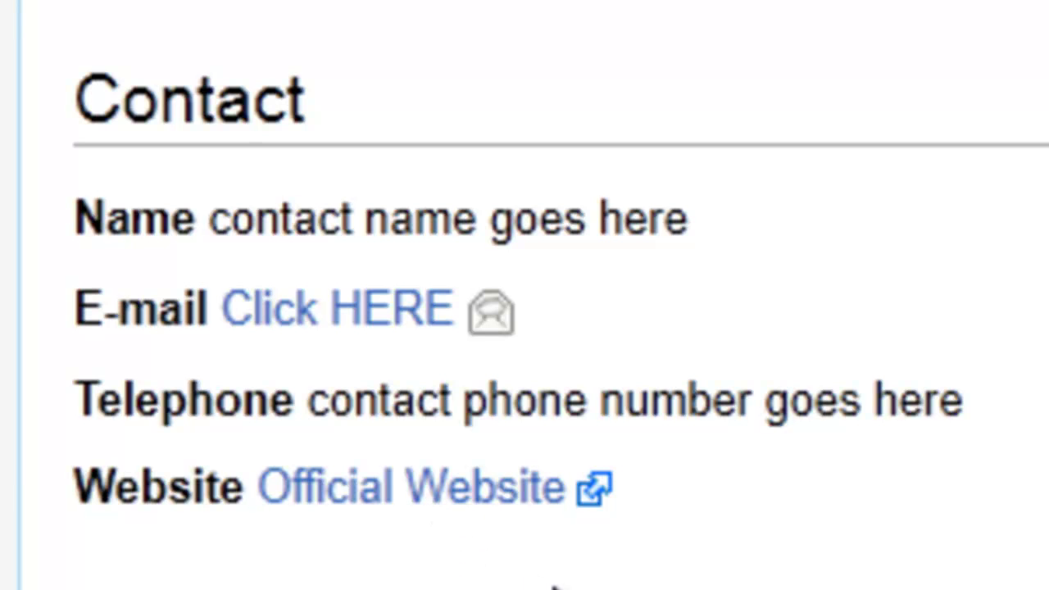
scroll(553, 586, down, 5)
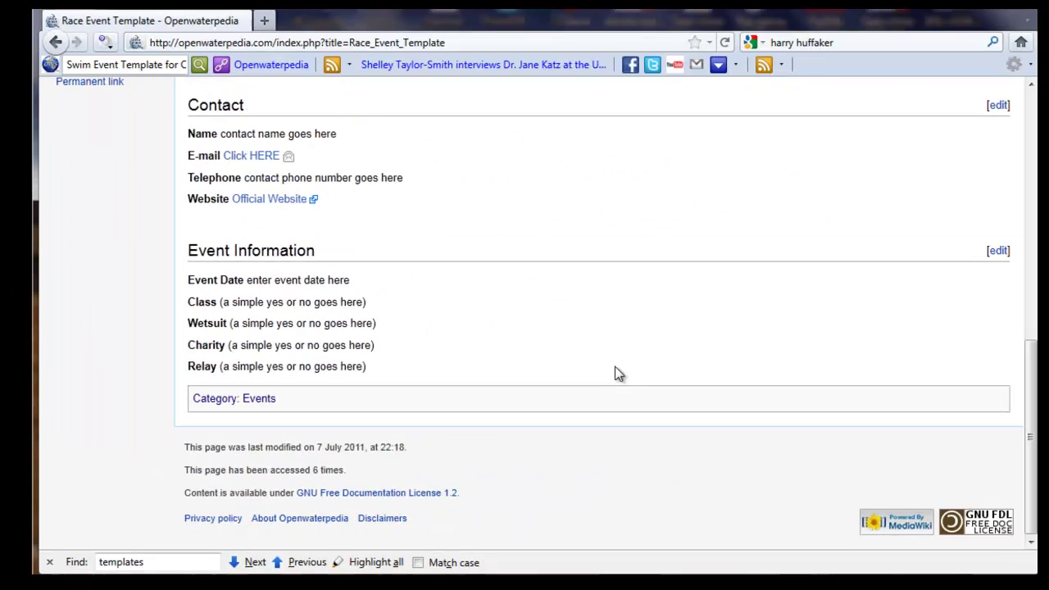
drag(1009, 379, 1005, 131)
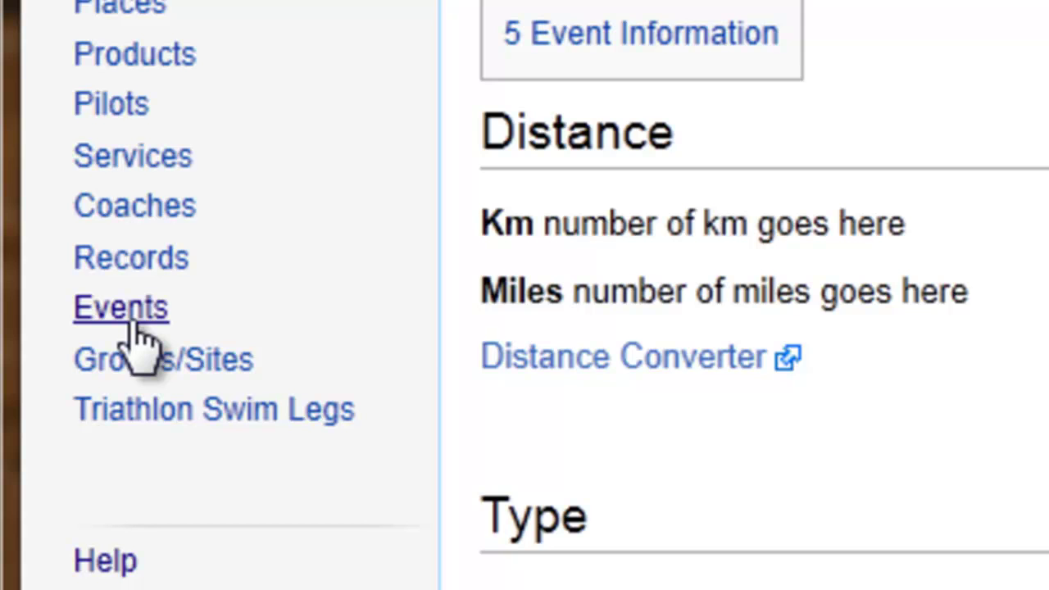
click(123, 310)
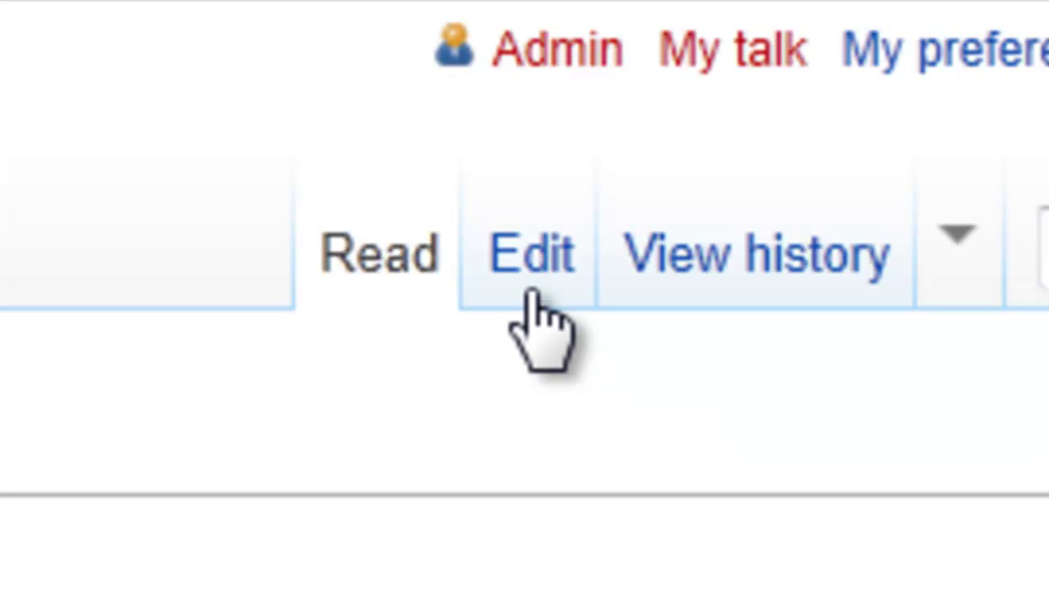
- Open the Race Event Template page for editing and go through its wikitext down to the Contact section
click(534, 315)
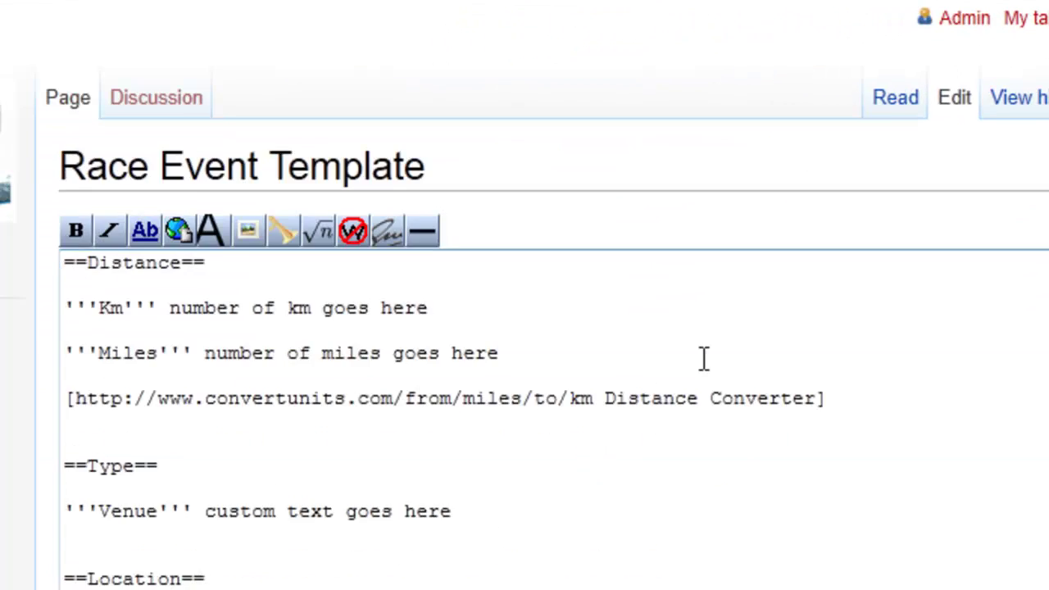
click(703, 358)
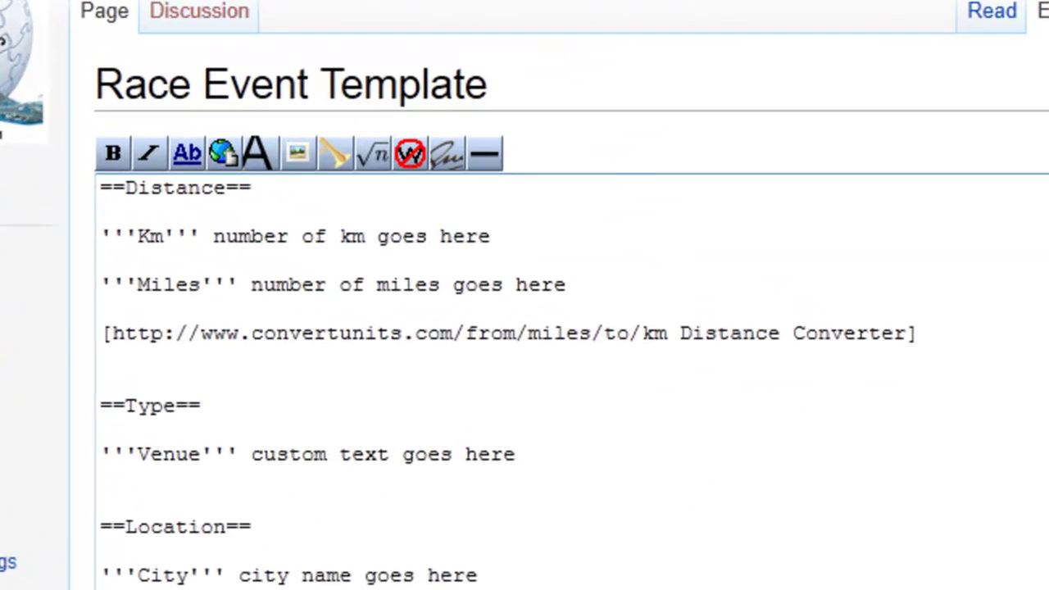
scroll(630, 401, down, 5)
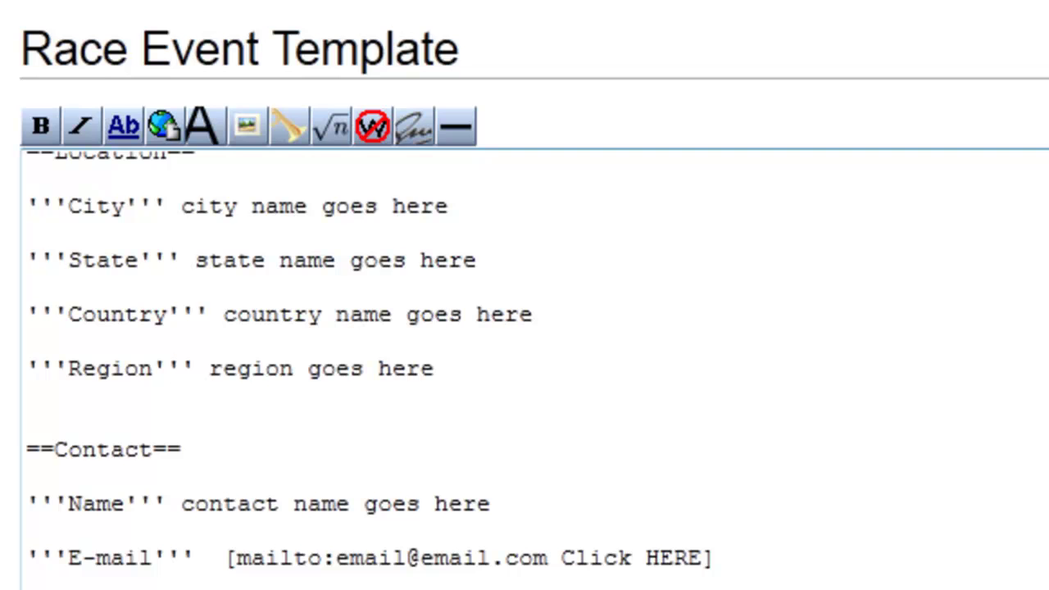
scroll(532, 368, down, 5)
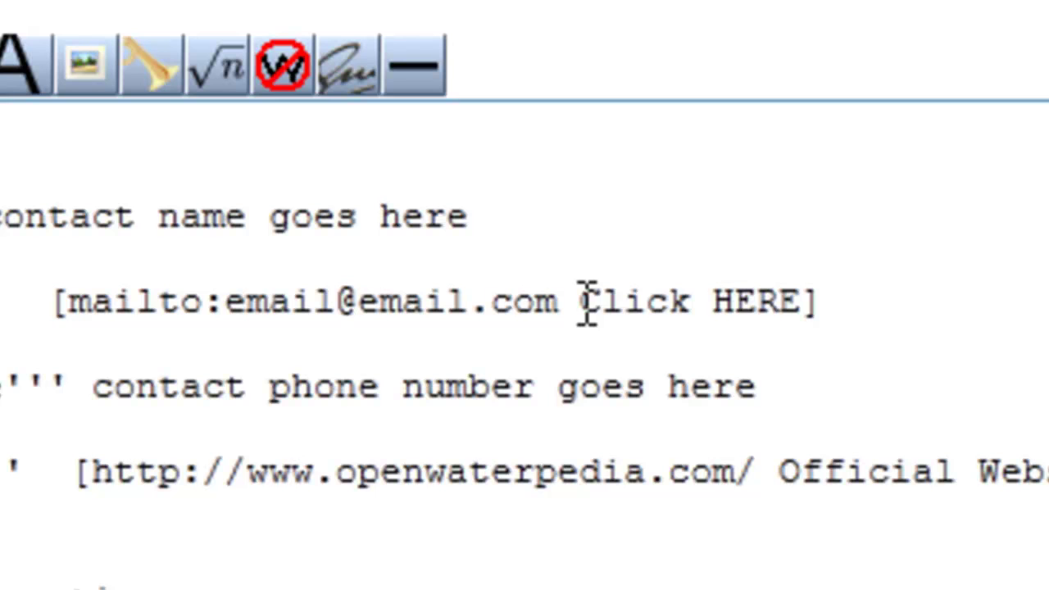
- Replace the E-mail link's label in the Contact section with the placeholder e-mail address and preview the page
drag(581, 300, 808, 301)
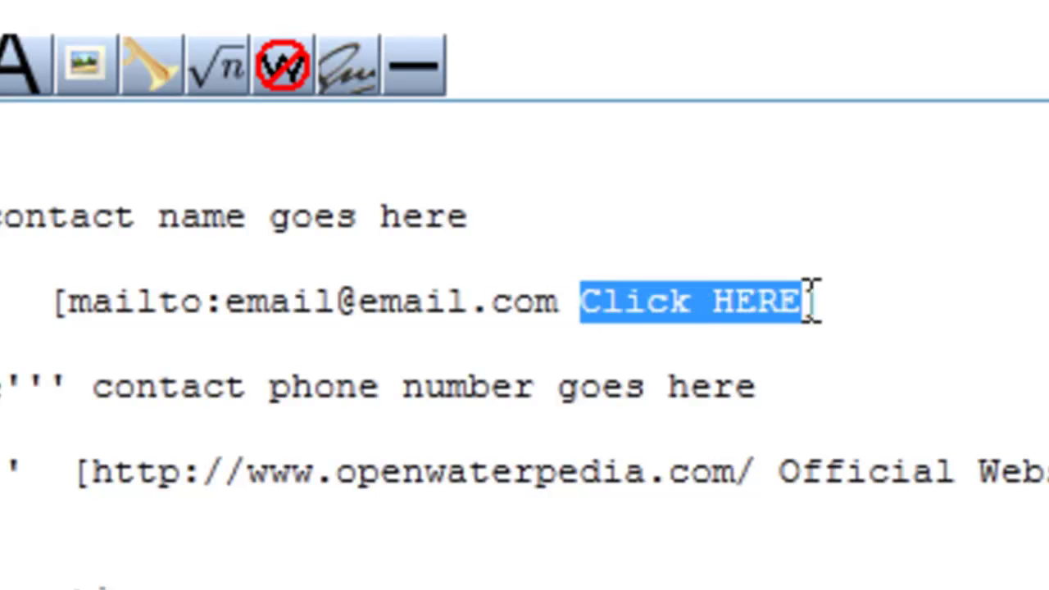
text(email)
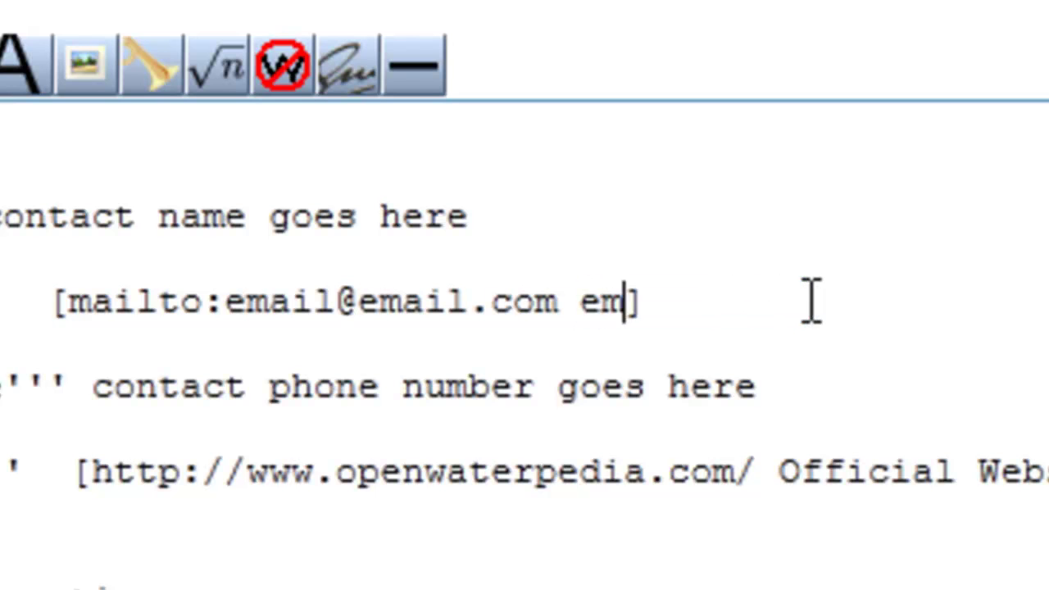
text(@emai)
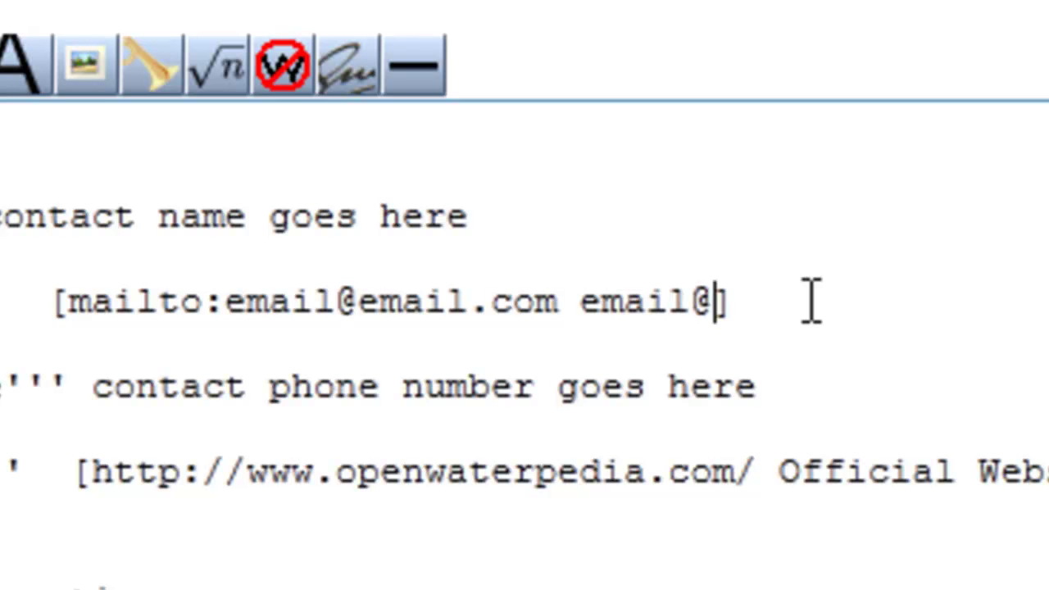
text(l.com)
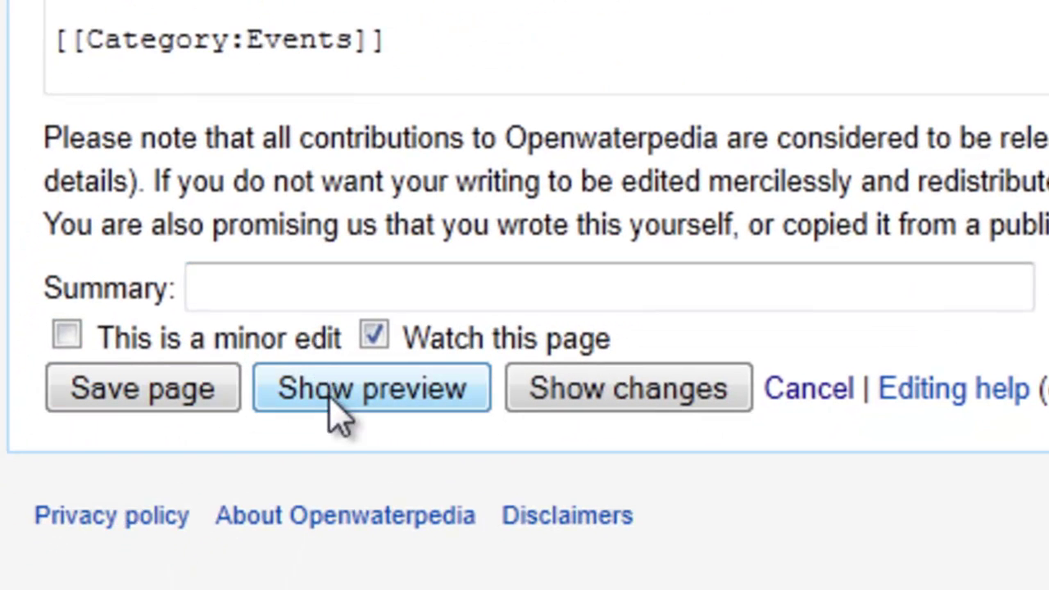
click(339, 402)
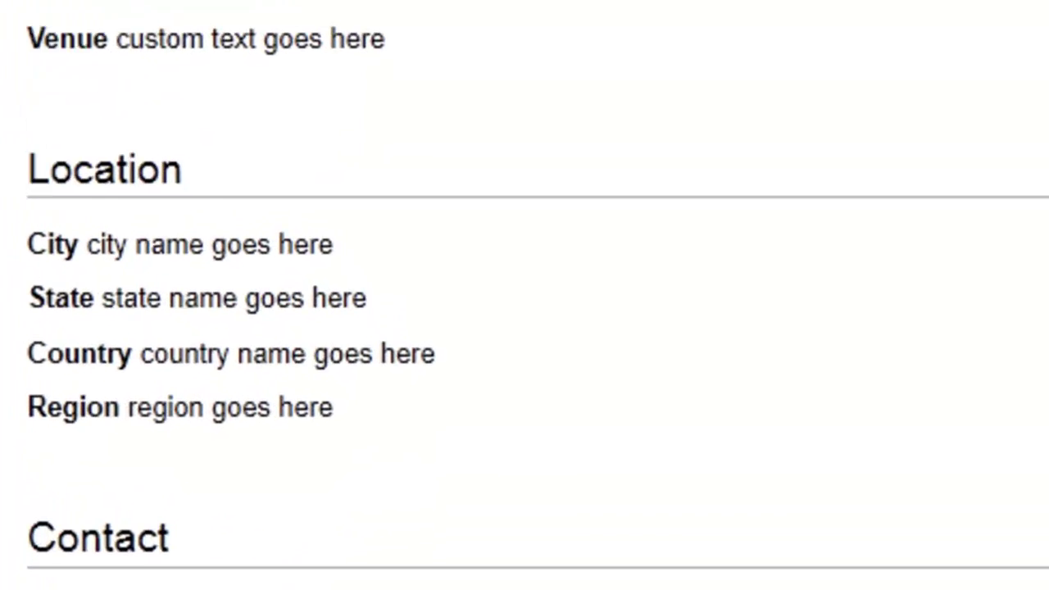
scroll(1006, 281, down, 5)
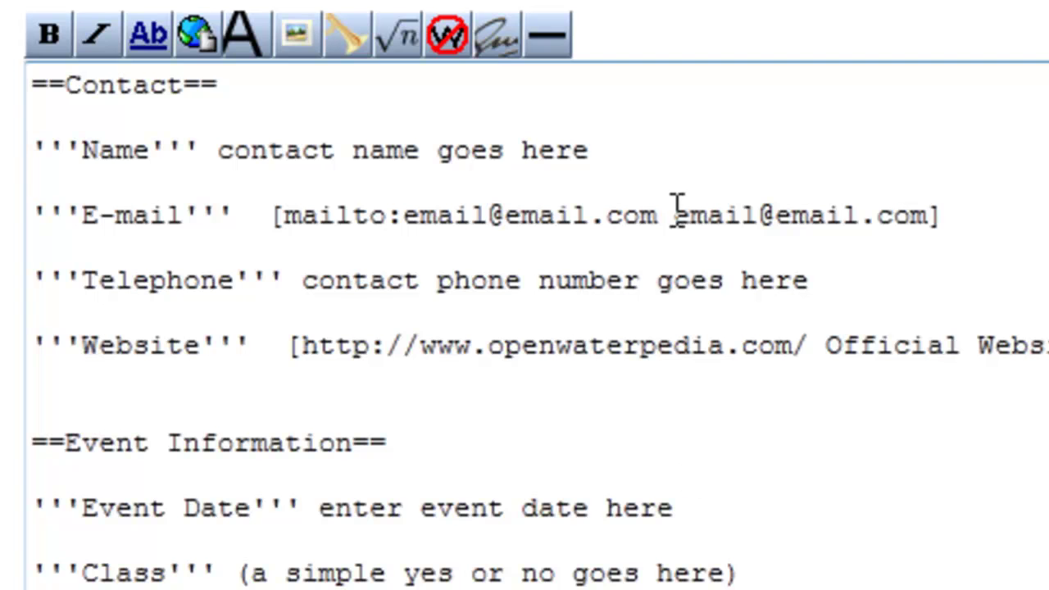
- Set the E-mail link's label back to "Click HERE" and preview the page's Contact section
drag(675, 217, 923, 221)
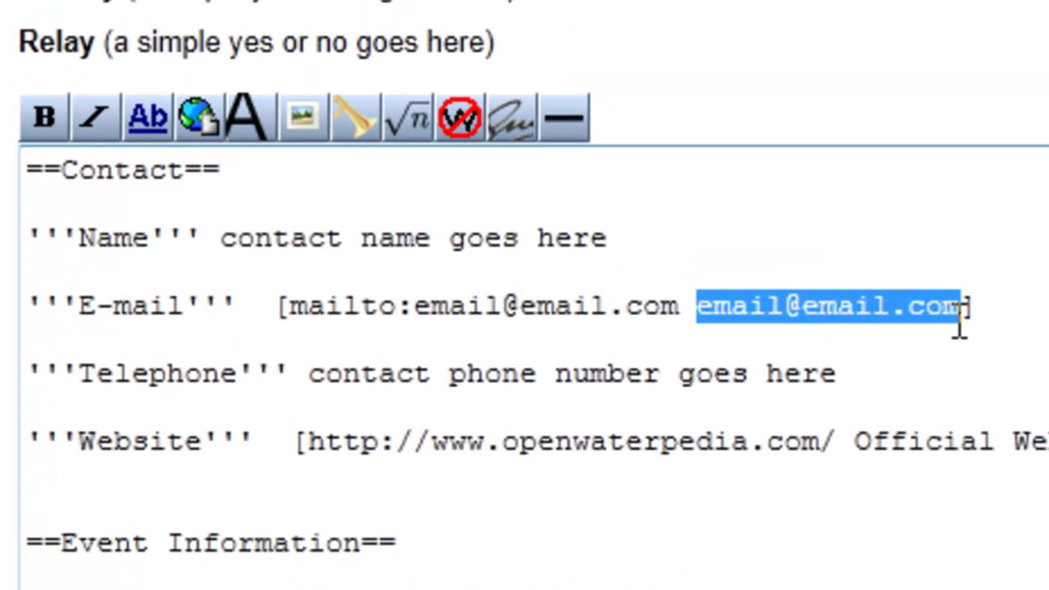
text(Click HERE)
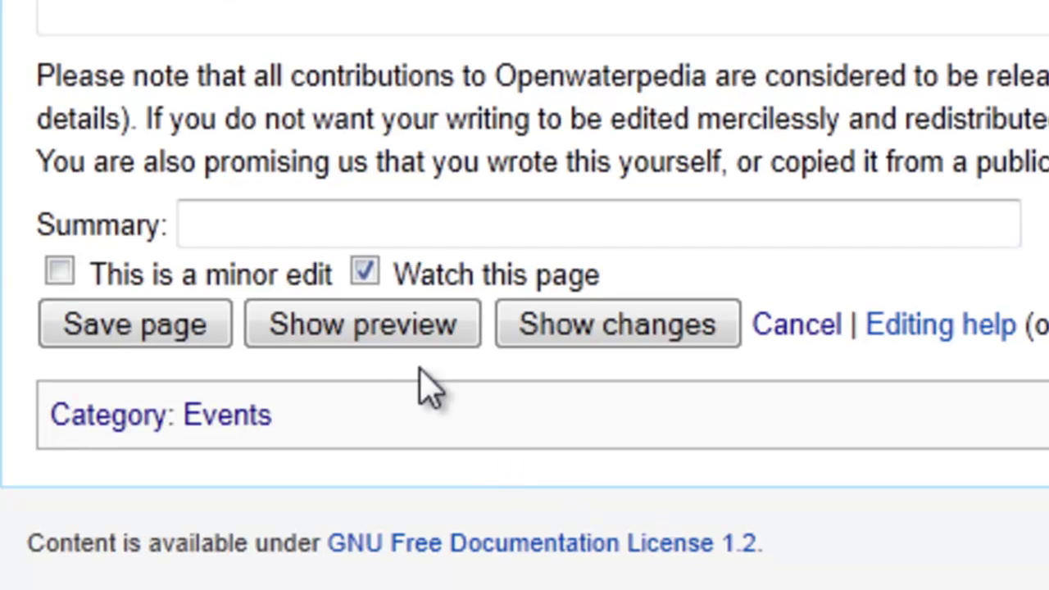
click(376, 340)
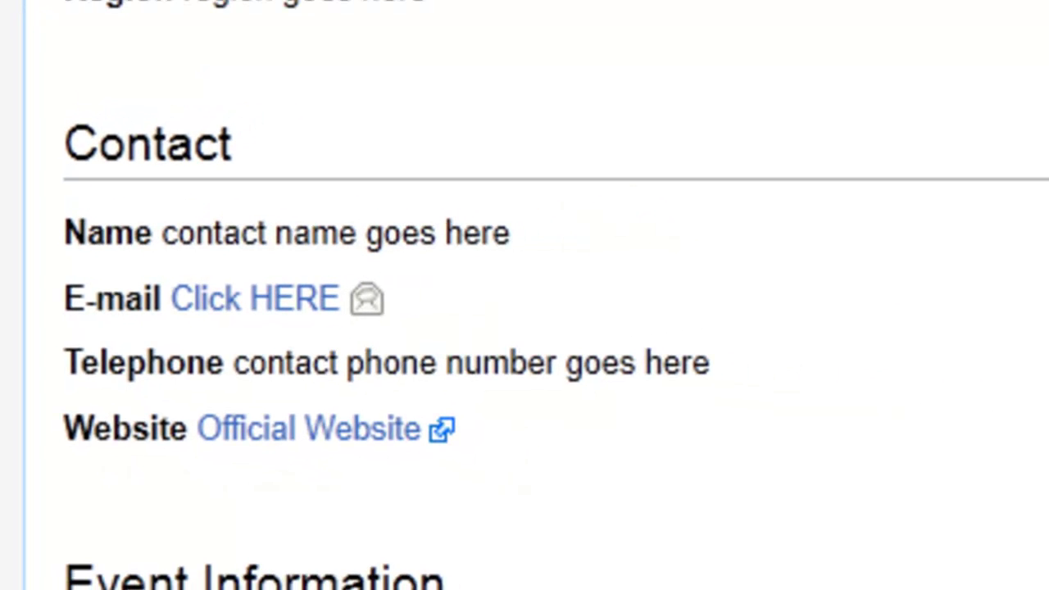
scroll(524, 295, down, 14)
scroll(524, 295, up, 3)
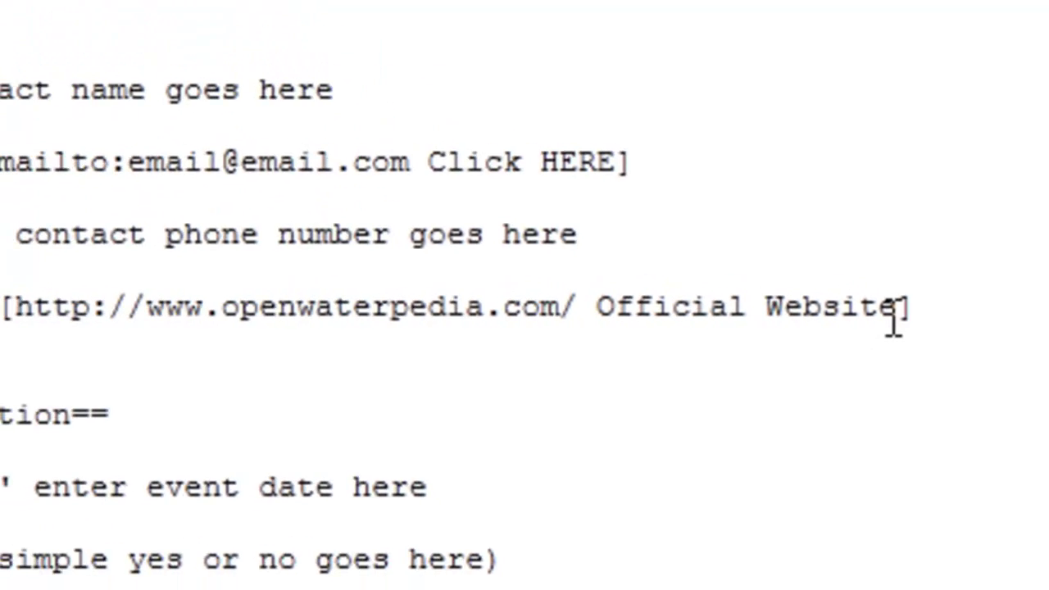
drag(596, 307, 897, 312)
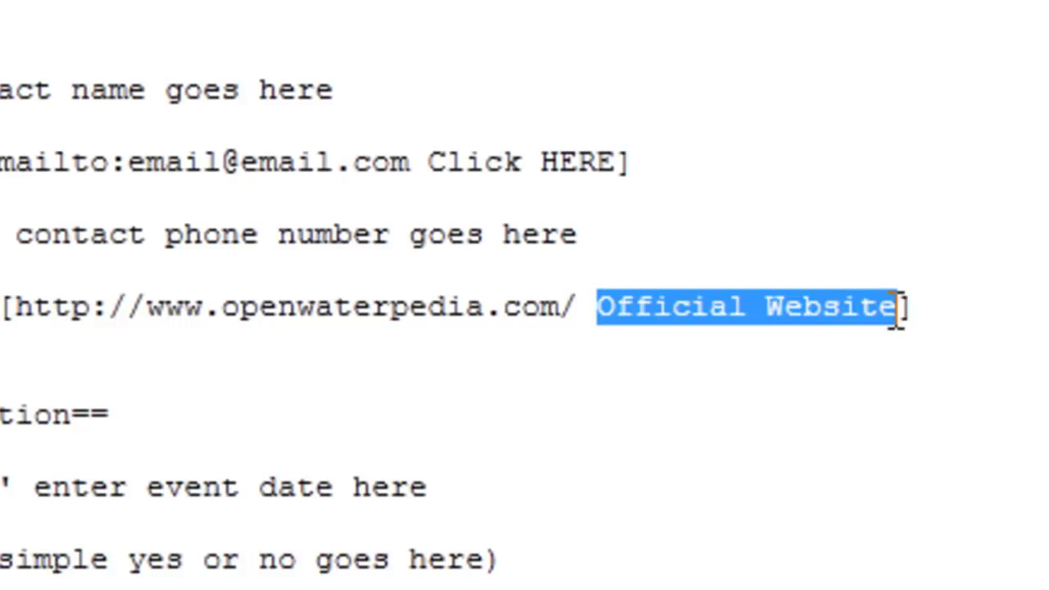
text(www.openwaterpedia.com)
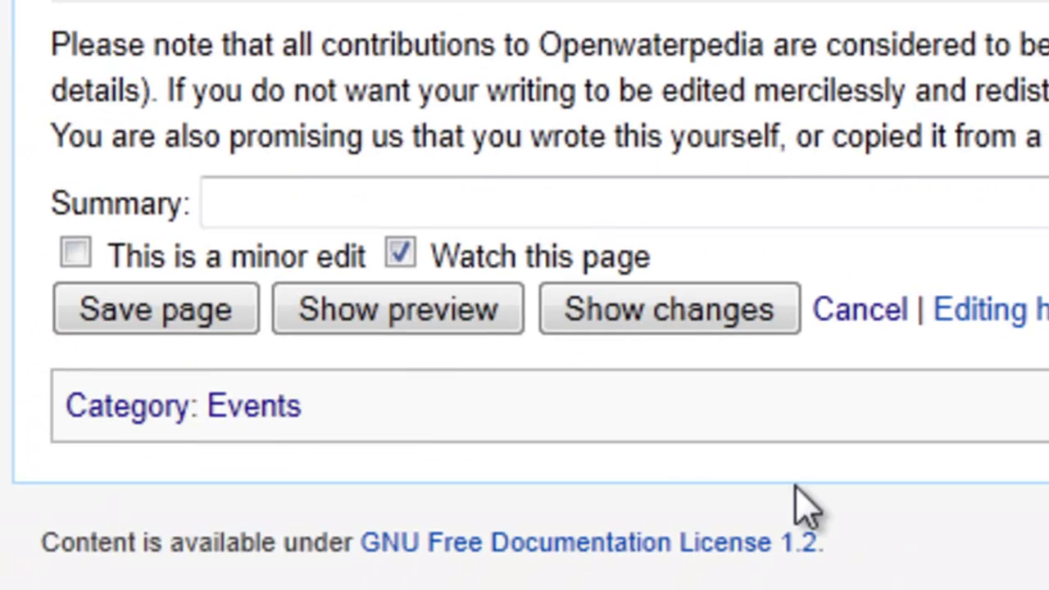
click(456, 324)
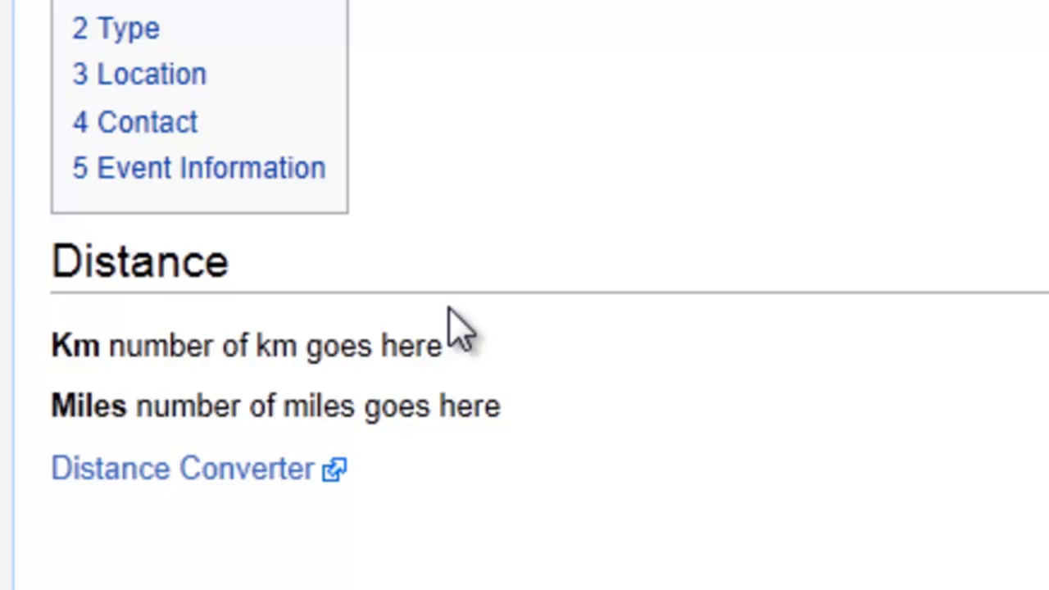
scroll(524, 295, down, 5)
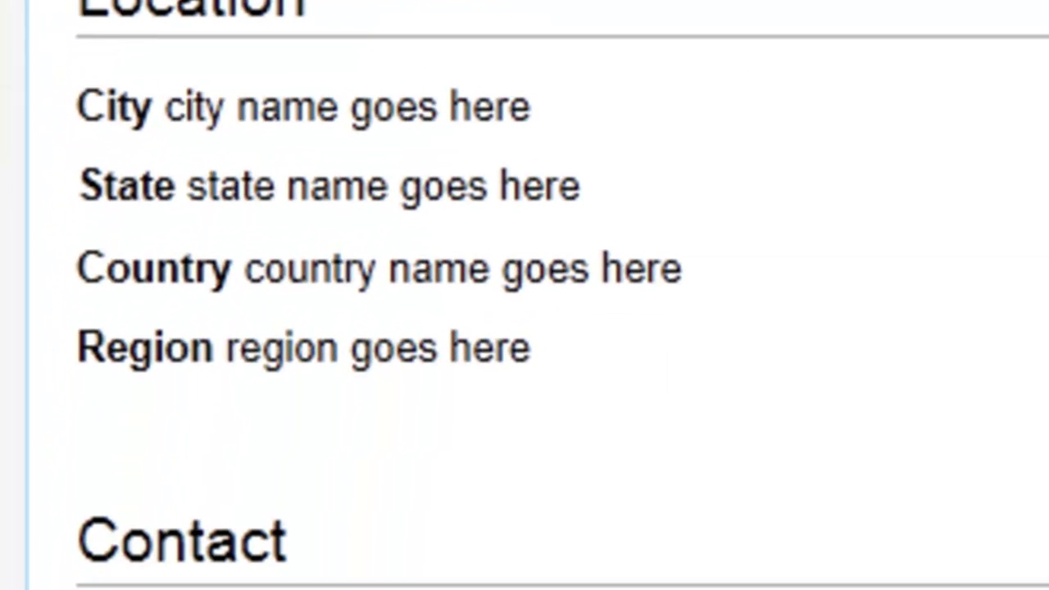
scroll(524, 295, down, 3)
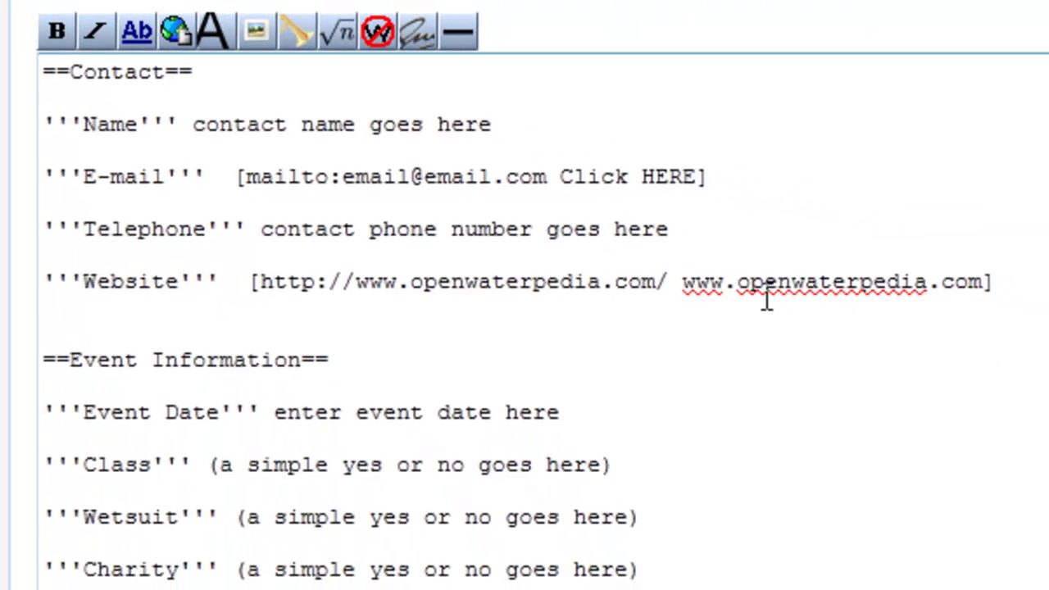
- Set the Website link's label back to "Official Website" and preview the page's Contact section
drag(684, 283, 719, 283)
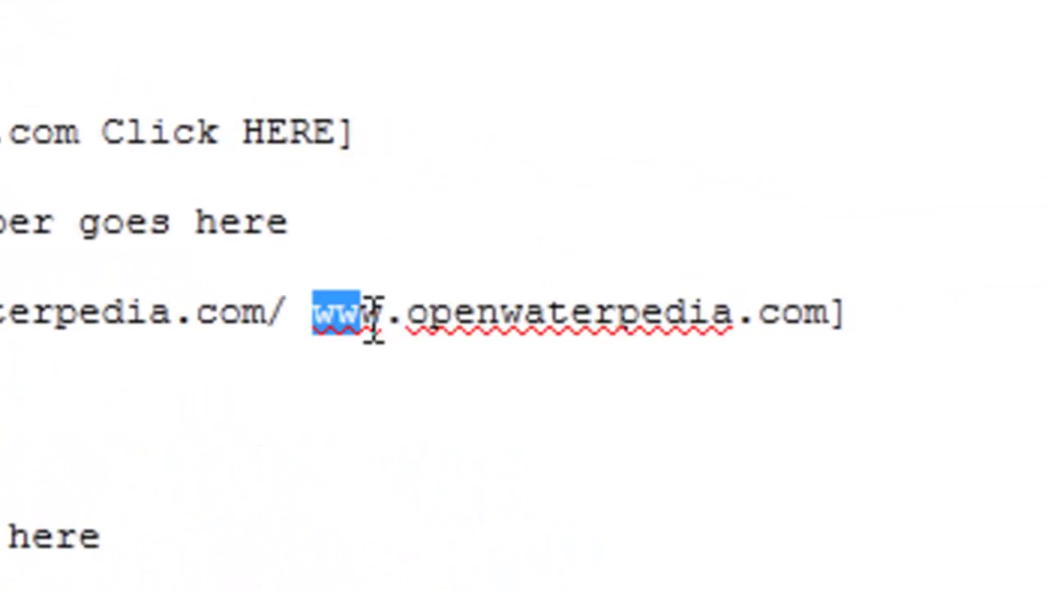
drag(372, 319, 829, 328)
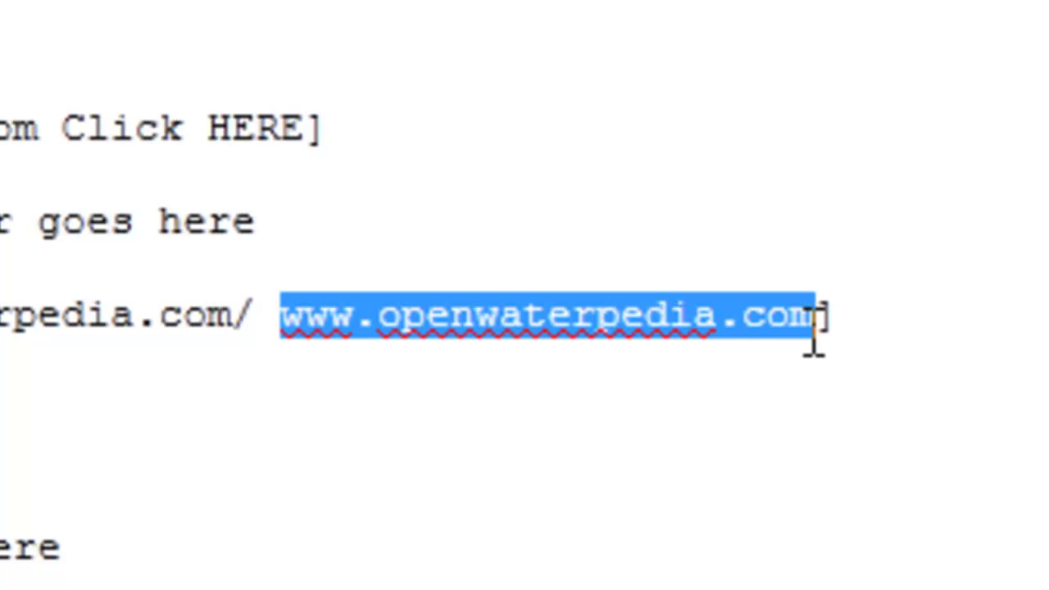
text(Official )
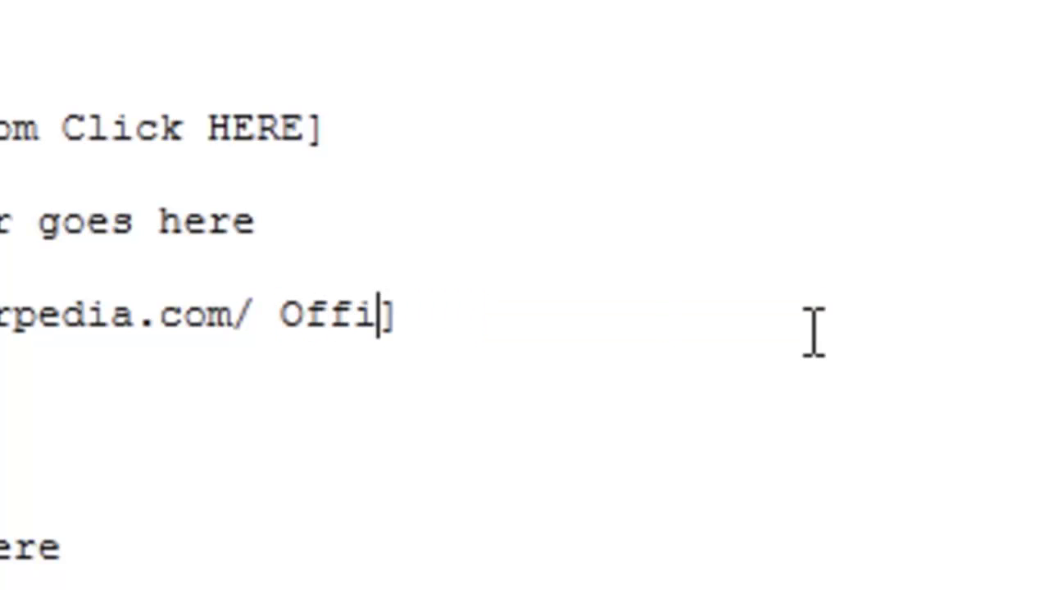
text(Website)
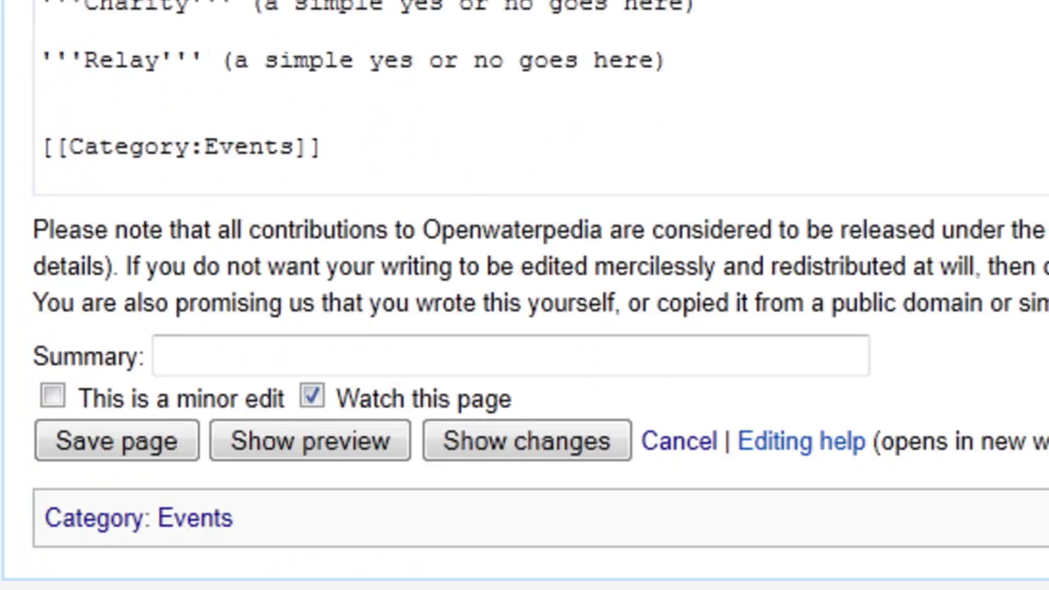
click(342, 438)
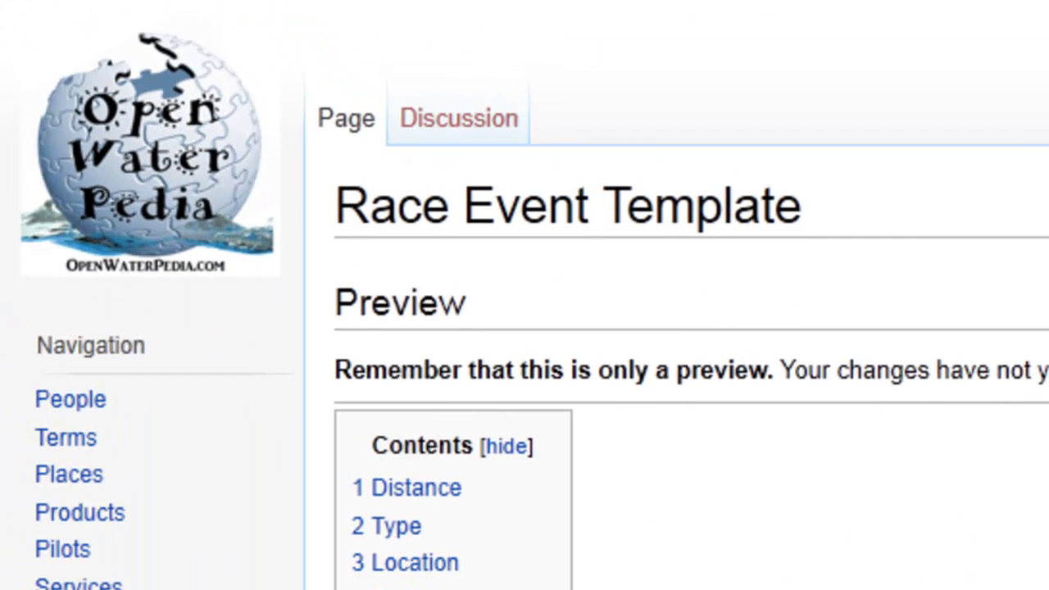
scroll(524, 327, down, 10)
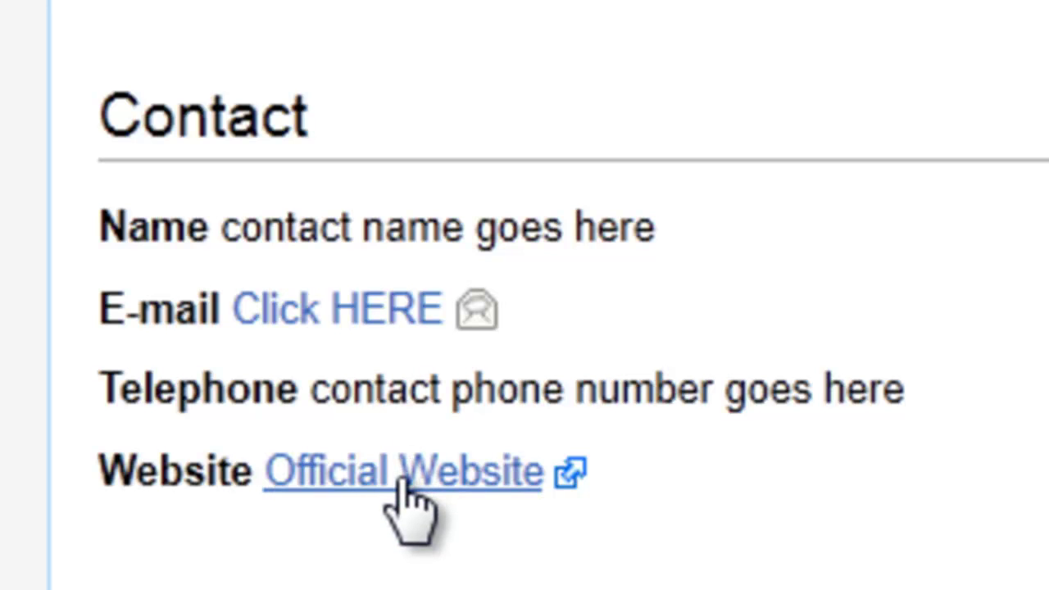
- Select the [[Category:Events]] line at the end of the template's wikitext
scroll(574, 328, down, 5)
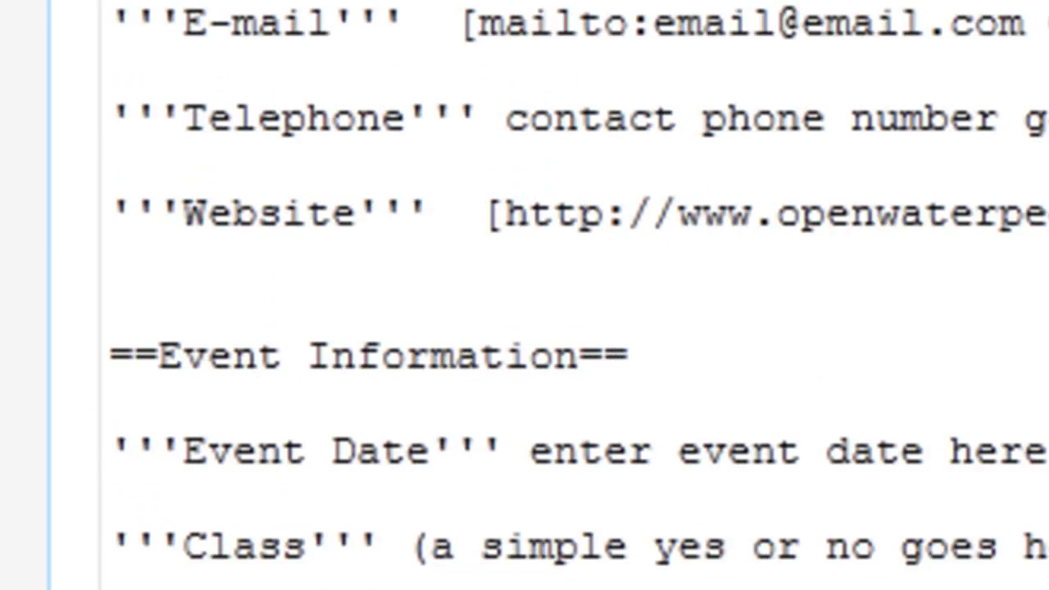
click(79, 429)
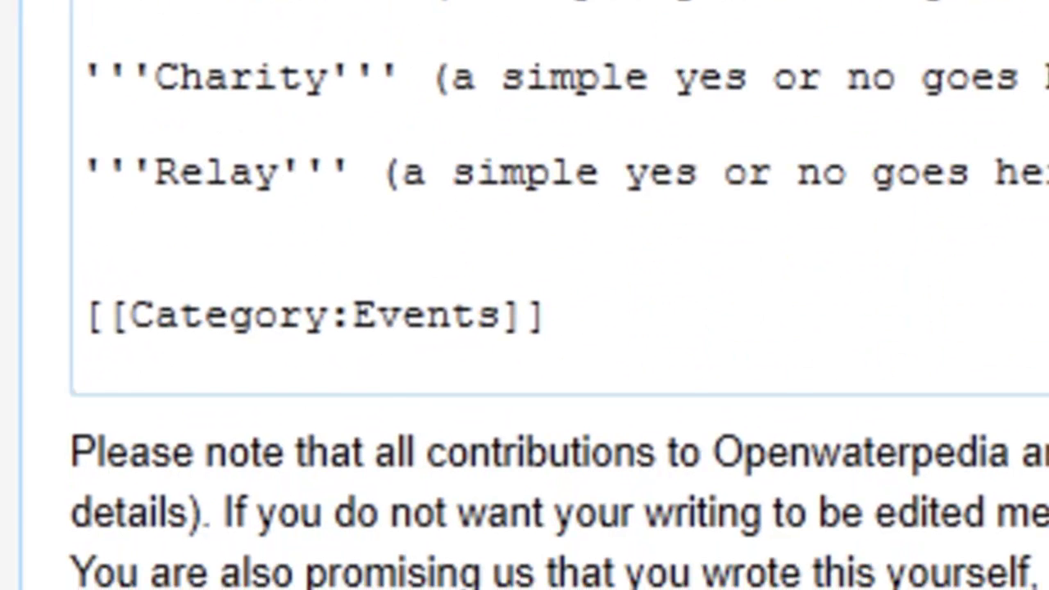
click(678, 322)
key(shift+Home)
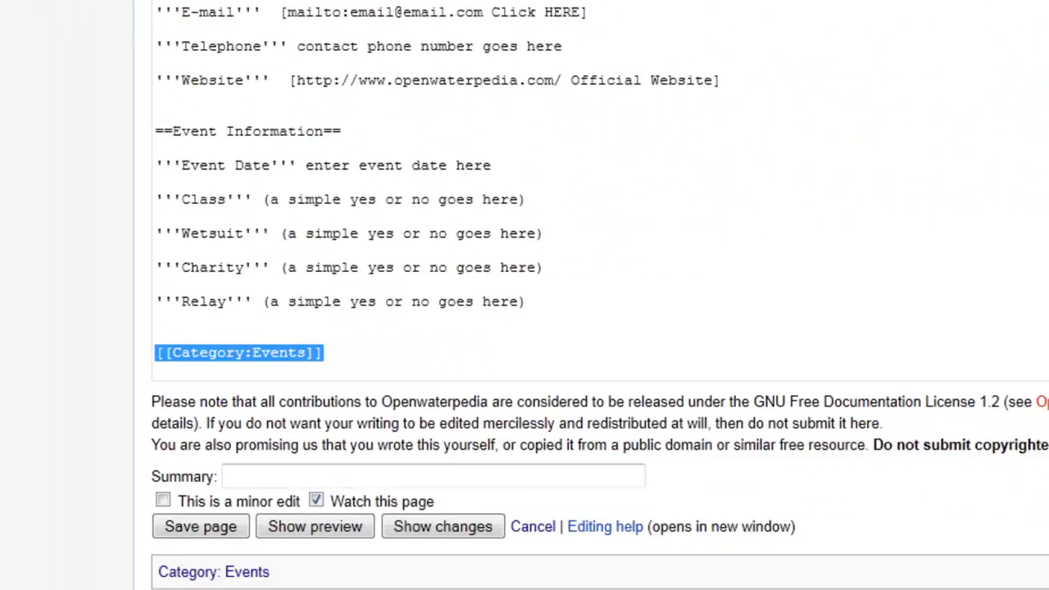
- Leave the template editor without saving and return to the Openwaterpedia main page
click(24, 35)
click(70, 143)
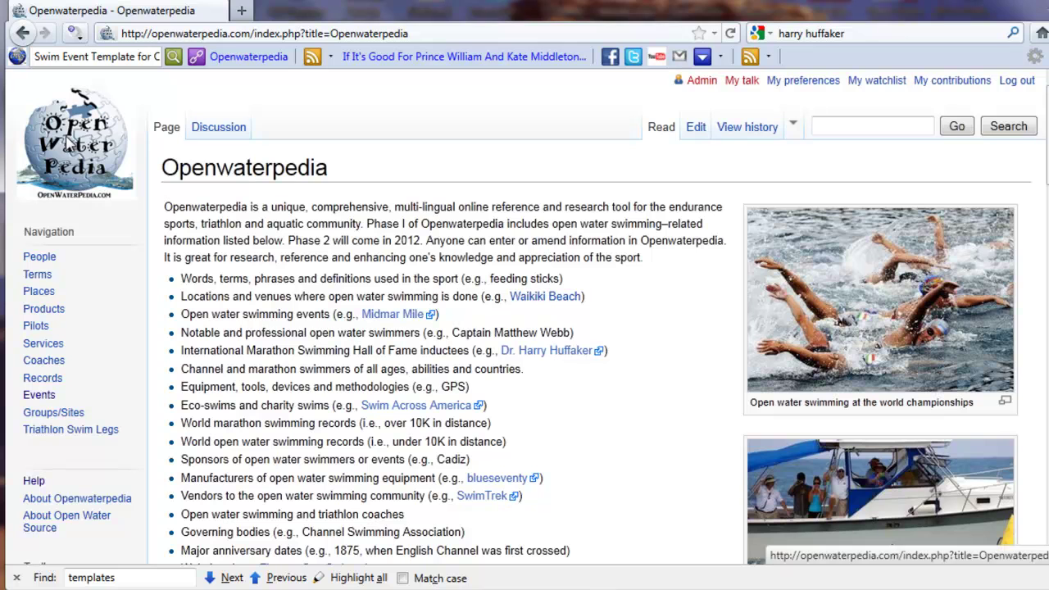